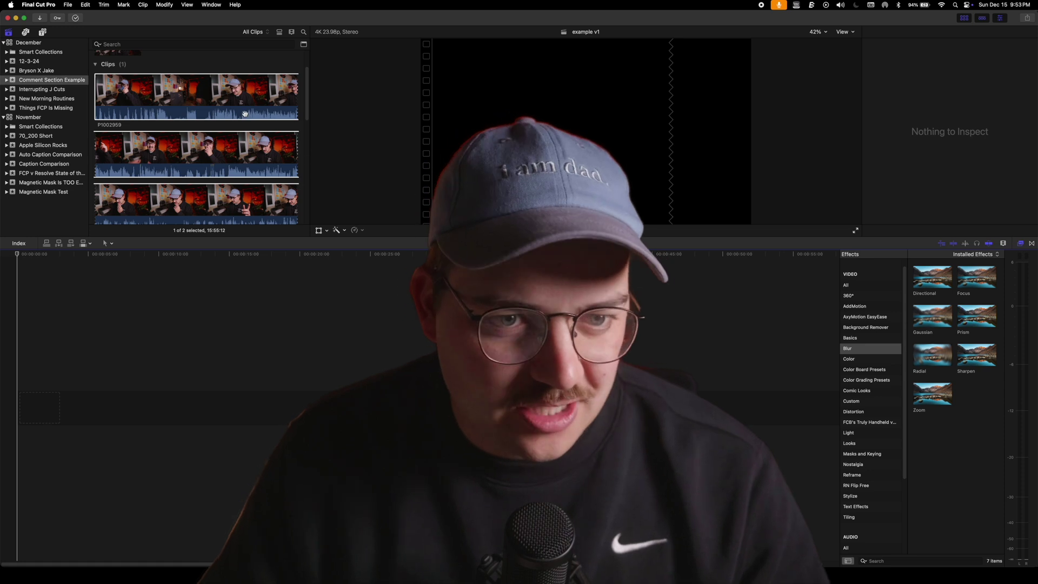
Drop the P1002959 clip into the example v1 timeline and zoom out to show its full 15:55 length
click(211, 112)
drag(247, 165, 271, 411)
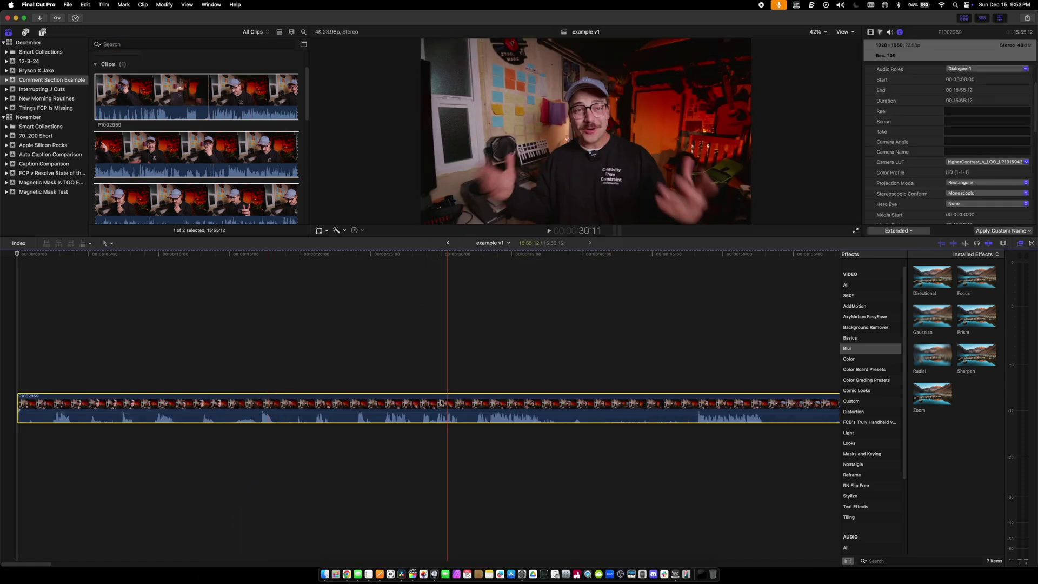
scroll(378, 406, right, 10)
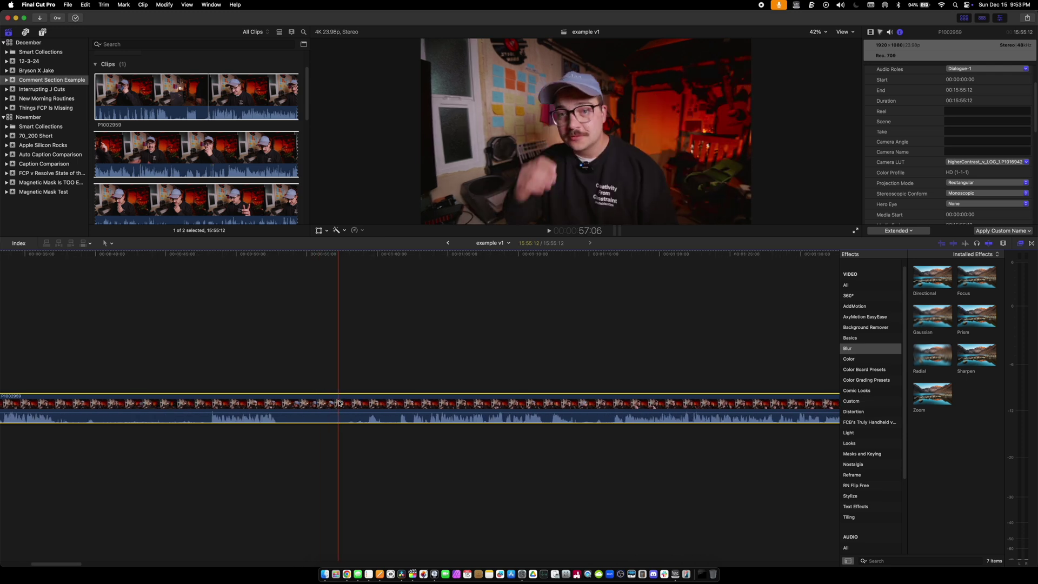
key(super+minus)
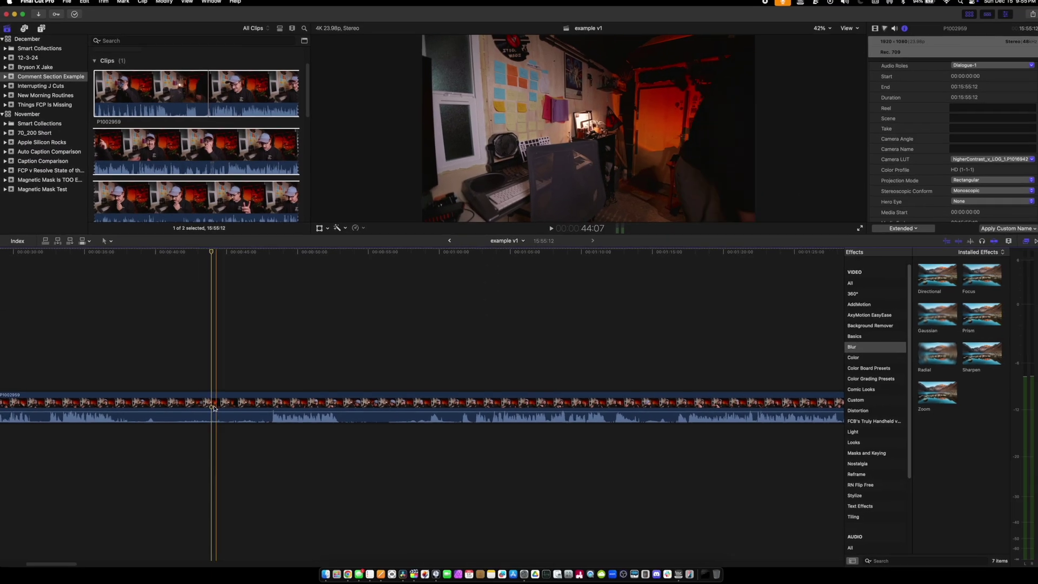
Scrub the playhead through the clip, from around 57 seconds and 1:10 back to about 38 seconds
click(480, 451)
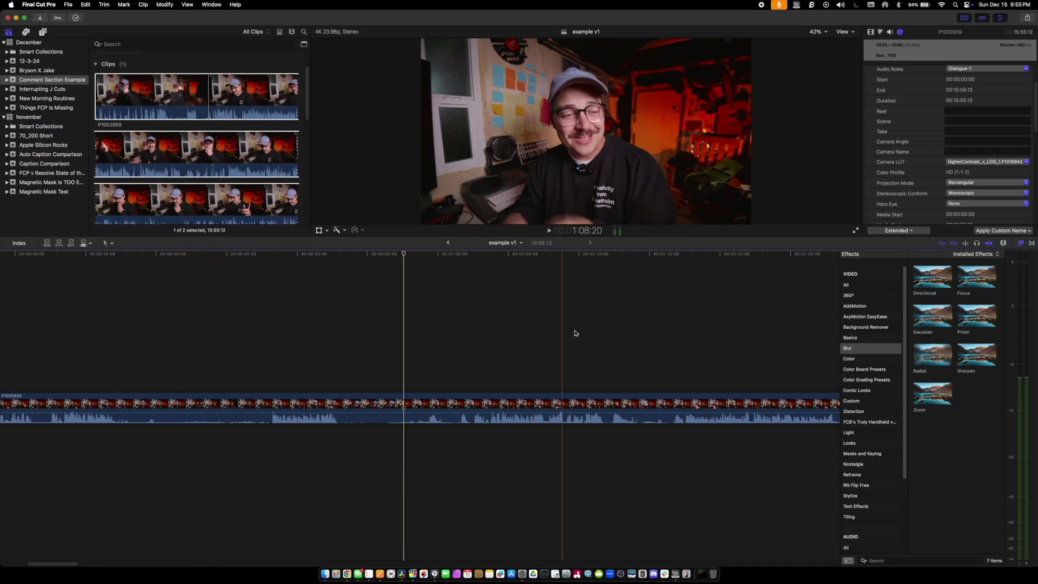
click(591, 332)
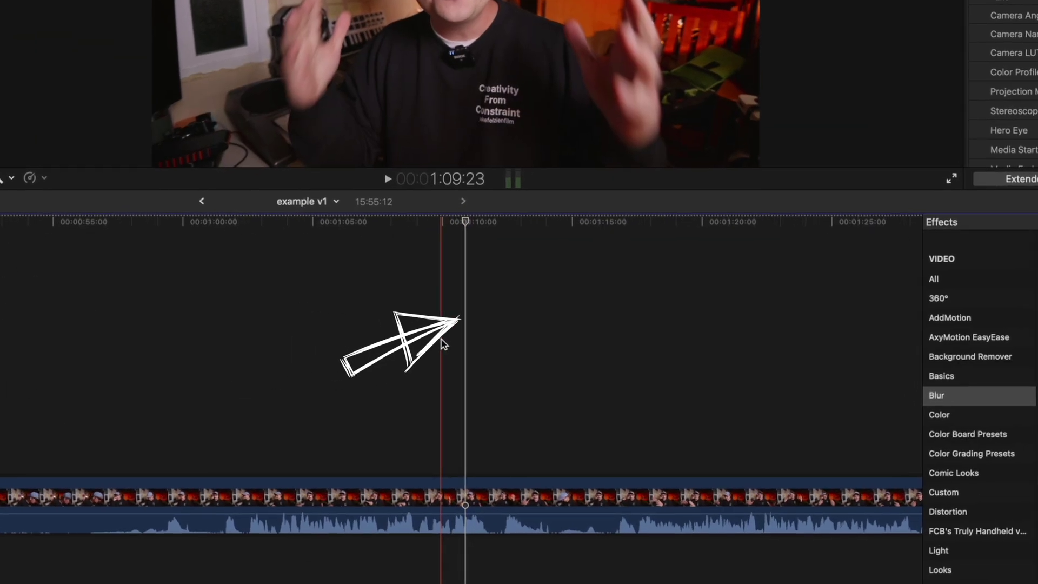
click(0, 364)
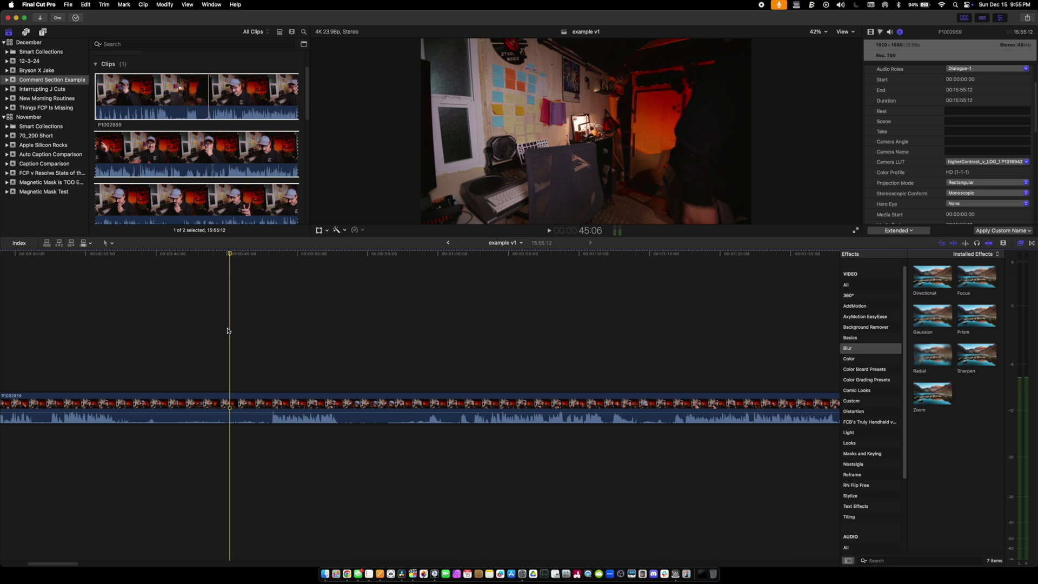
click(133, 343)
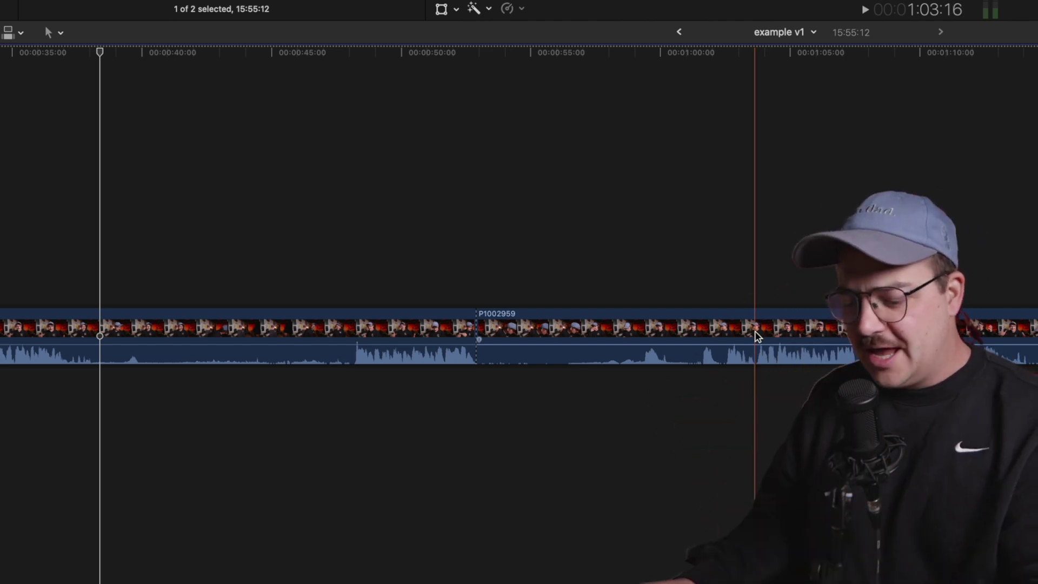
Trim away the ten seconds before the skimmer and delete an unwanted section, closing the gap
key(alt+bracketleft)
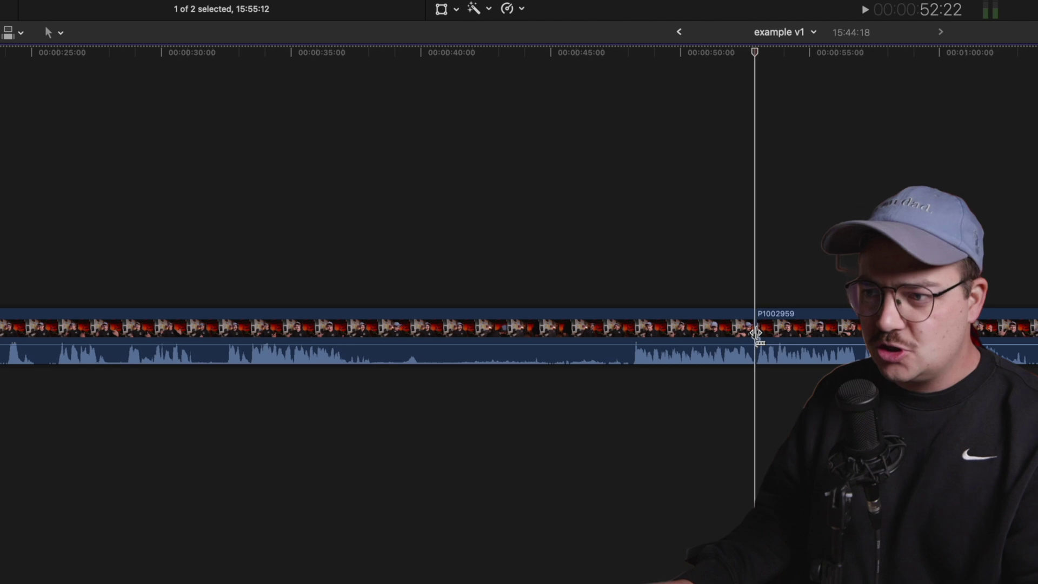
scroll(752, 336, right, 3)
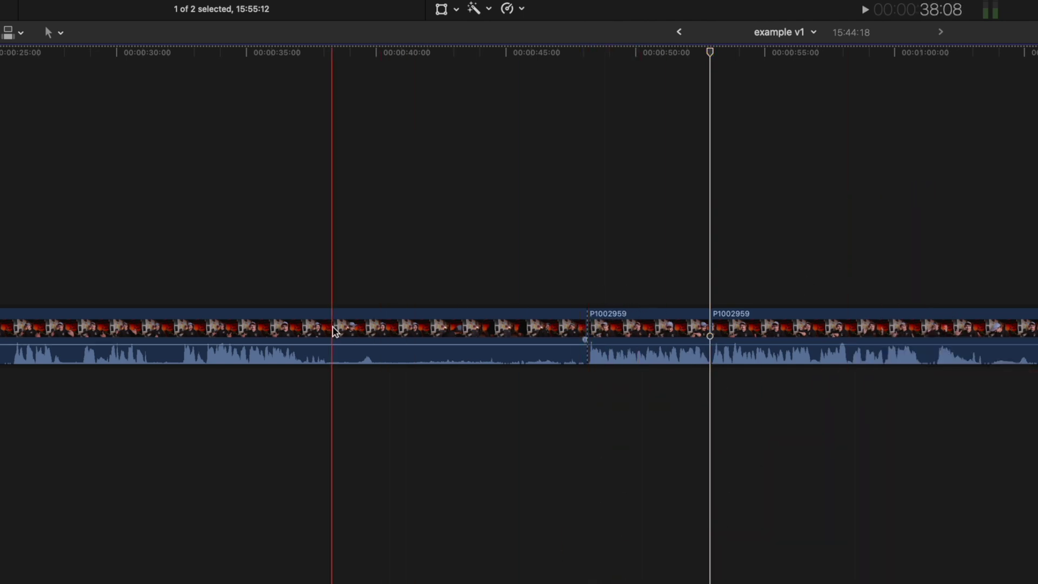
key(Delete)
scroll(378, 331, left, 10)
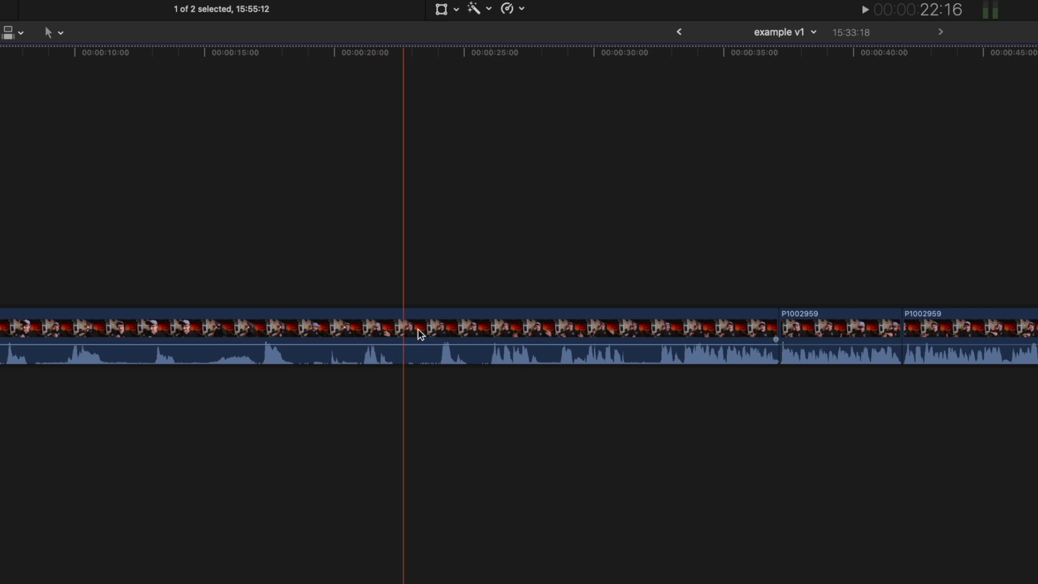
Blade the clip at several skim points, trimming each piece's end back to the next cut
key(super+b)
key(alt+bracketright)
key(super+b)
key(alt+bracketright)
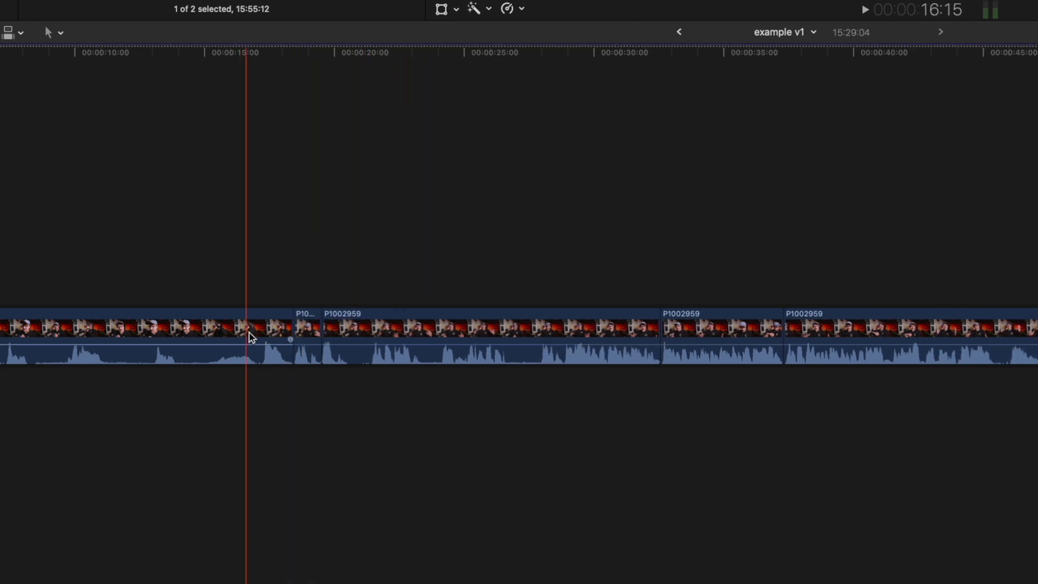
key(super+b)
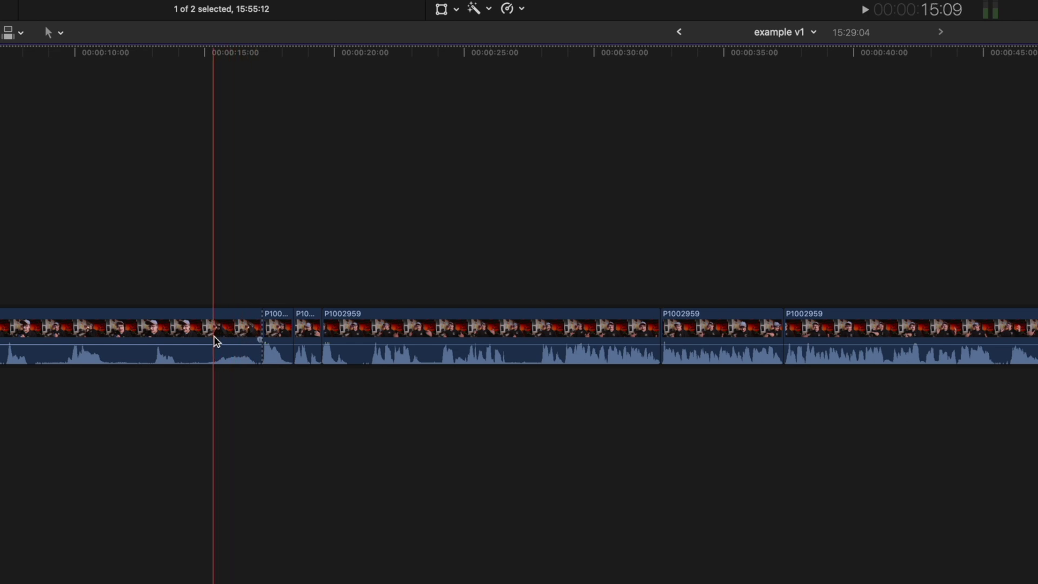
key(alt+bracketright)
key(alt+bracketright)
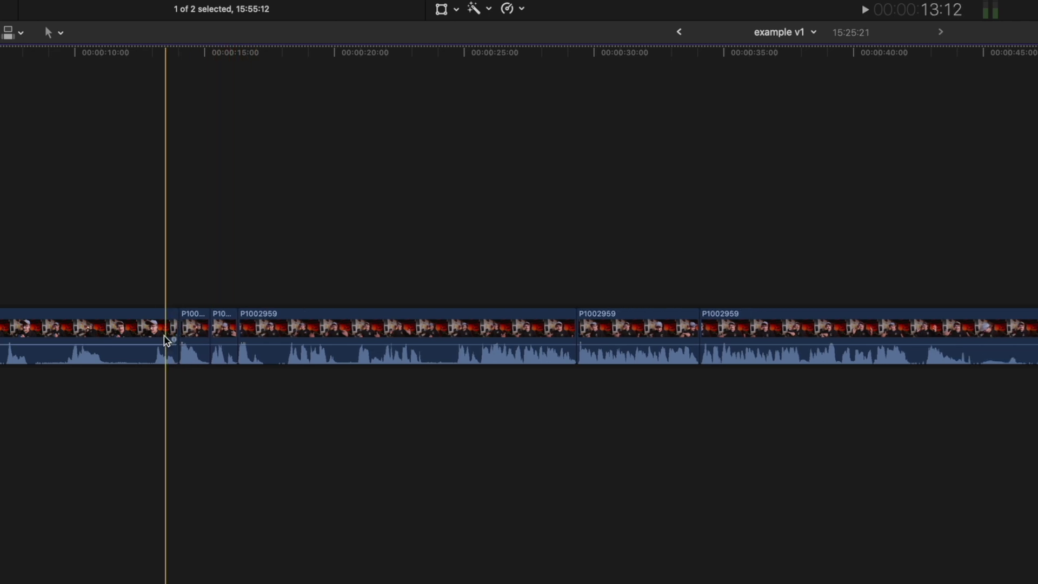
key(super+b)
key(alt+bracketright)
key(super+b)
key(alt+bracketright)
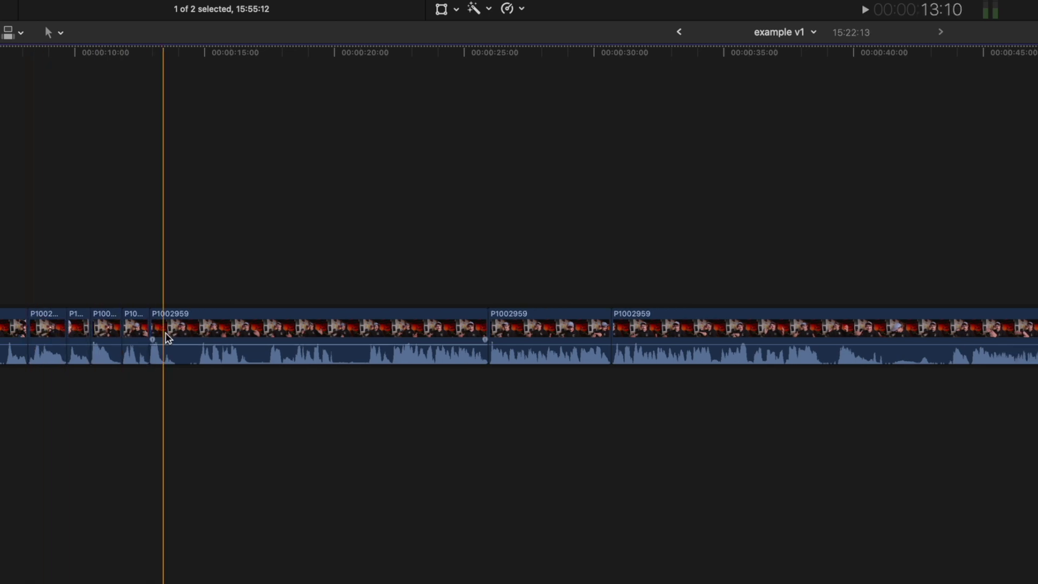
Trim clip starts up to the skimmer around one more cut, then review the latest edit
key(alt+bracketleft)
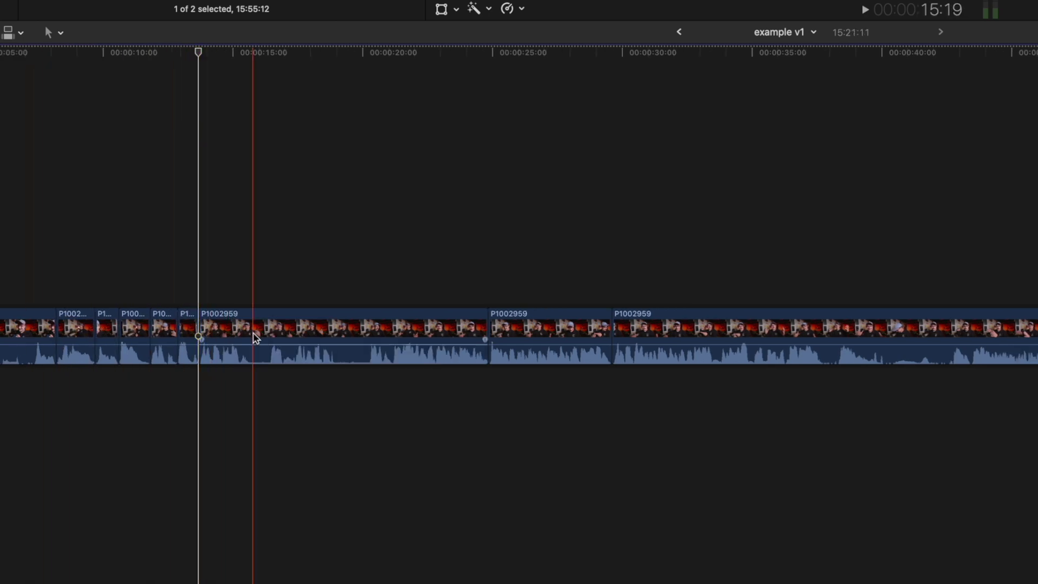
key(super+b)
key(alt+bracketleft)
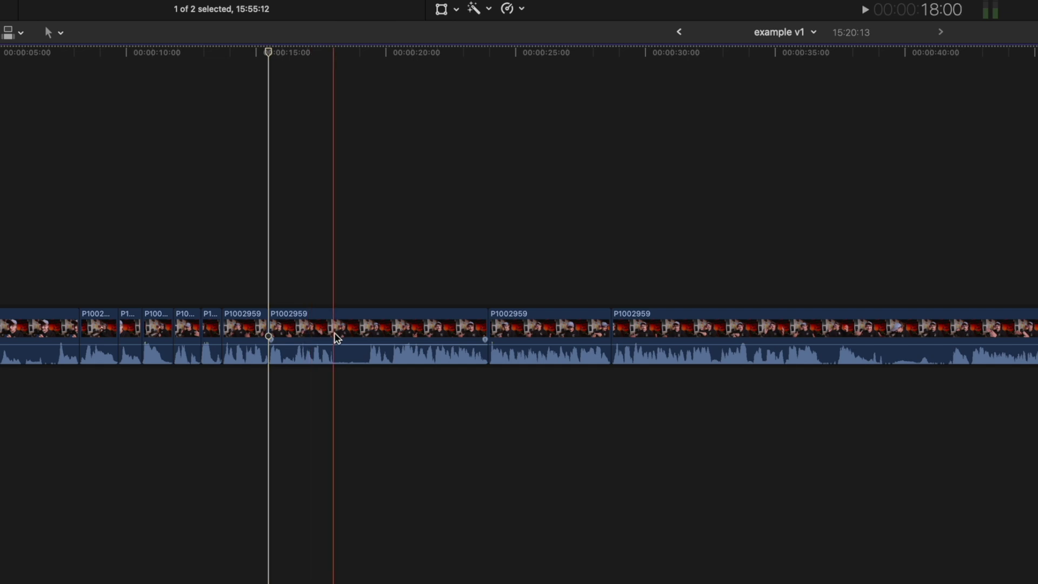
click(365, 338)
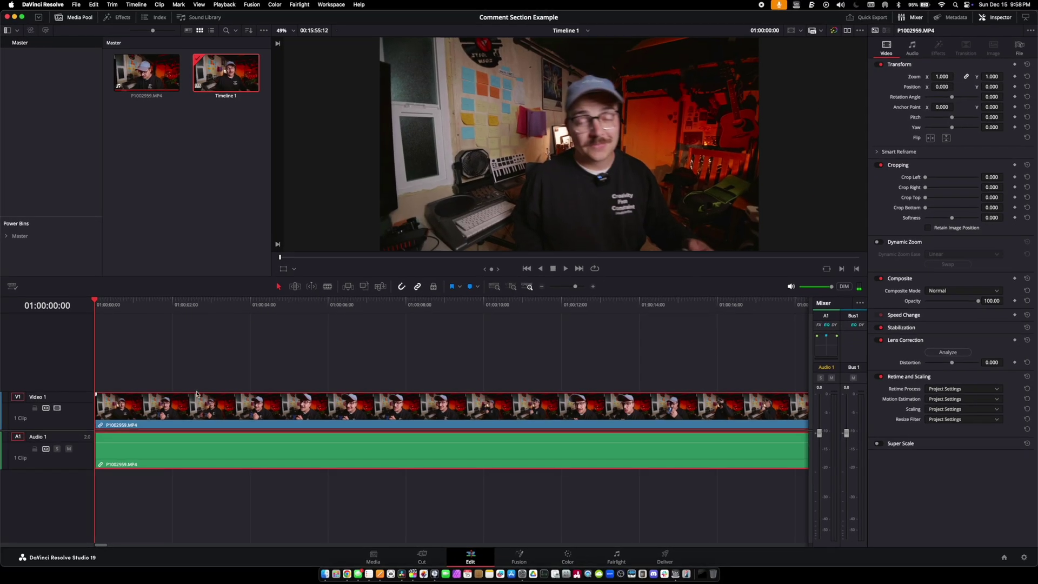
Make the Video 1 and Audio 1 tracks taller, then park the playhead near 01:00:53
drag(206, 469, 206, 471)
drag(254, 377, 290, 356)
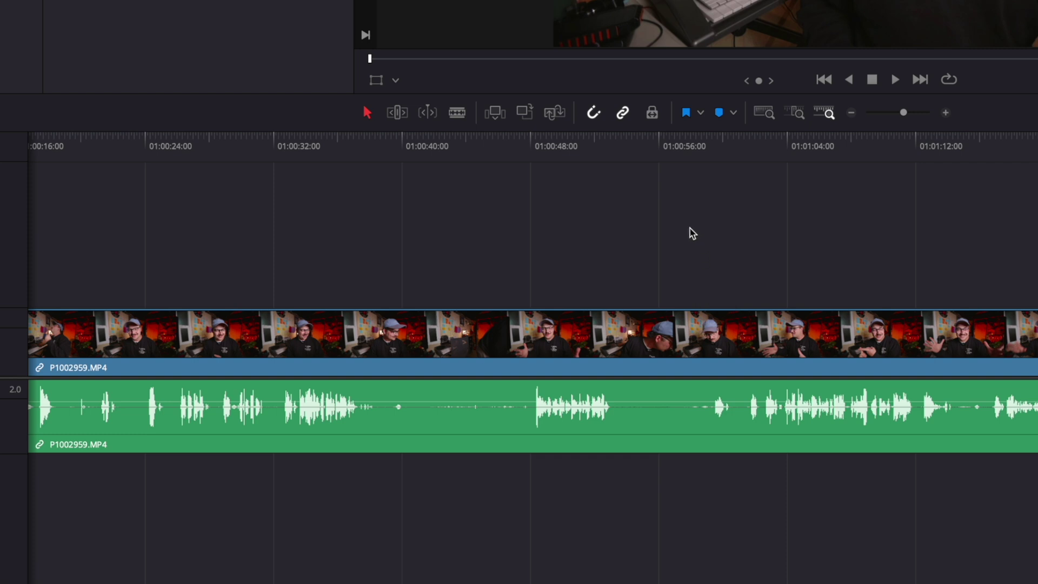
drag(515, 223, 881, 247)
mouse_move(614, 153)
mouse_down()
mouse_move(588, 153)
mouse_move(613, 154)
mouse_up()
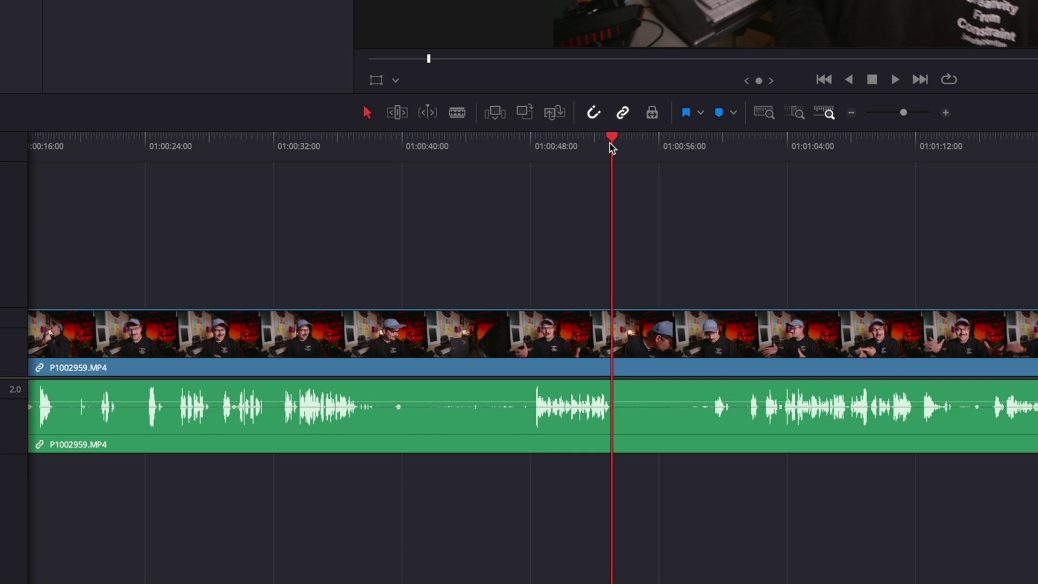
scroll(607, 220, left, 5)
scroll(605, 216, right, 4)
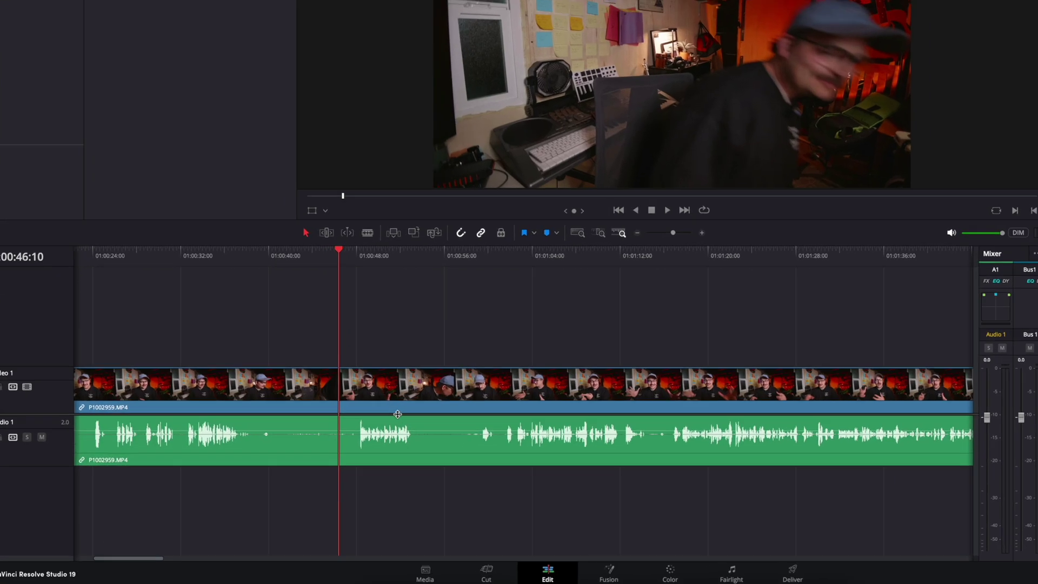
Blade the clip at 01:00:53 and 01:01:01, then select the middle piece between the cuts
key(b)
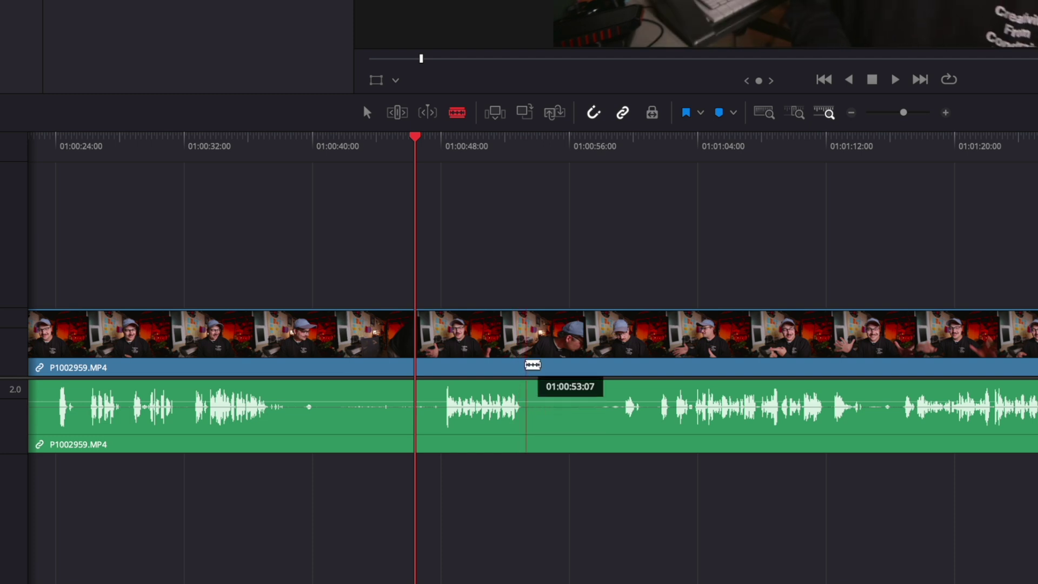
click(525, 365)
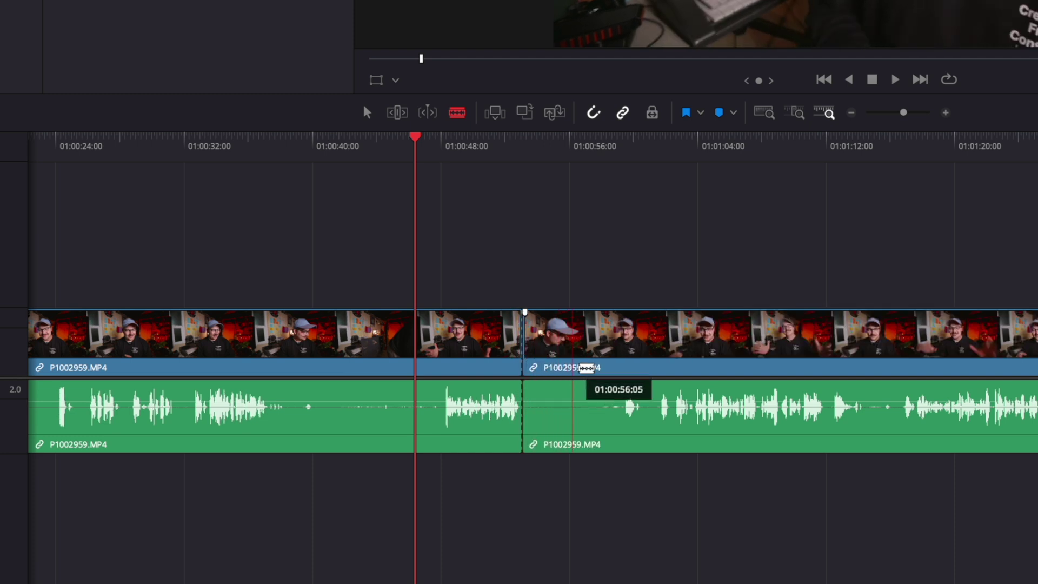
click(659, 371)
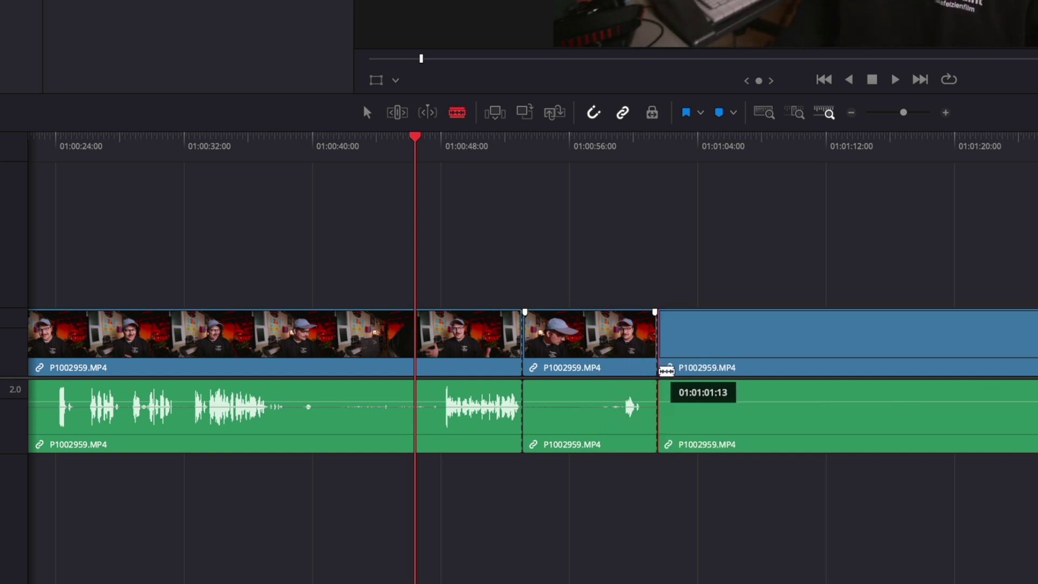
key(a)
click(610, 341)
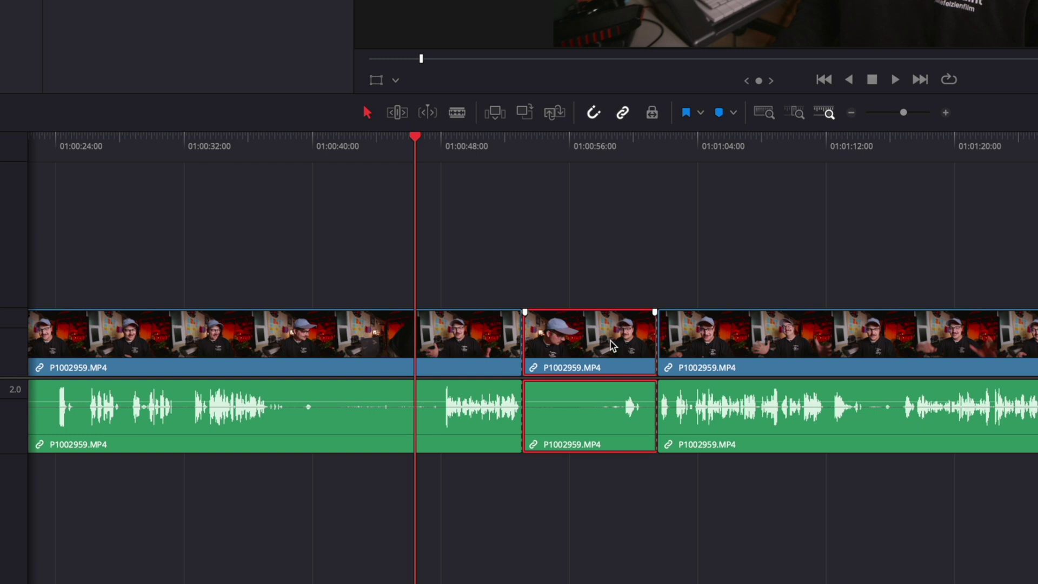
Ripple-delete the selected middle piece of the clip
key(Delete)
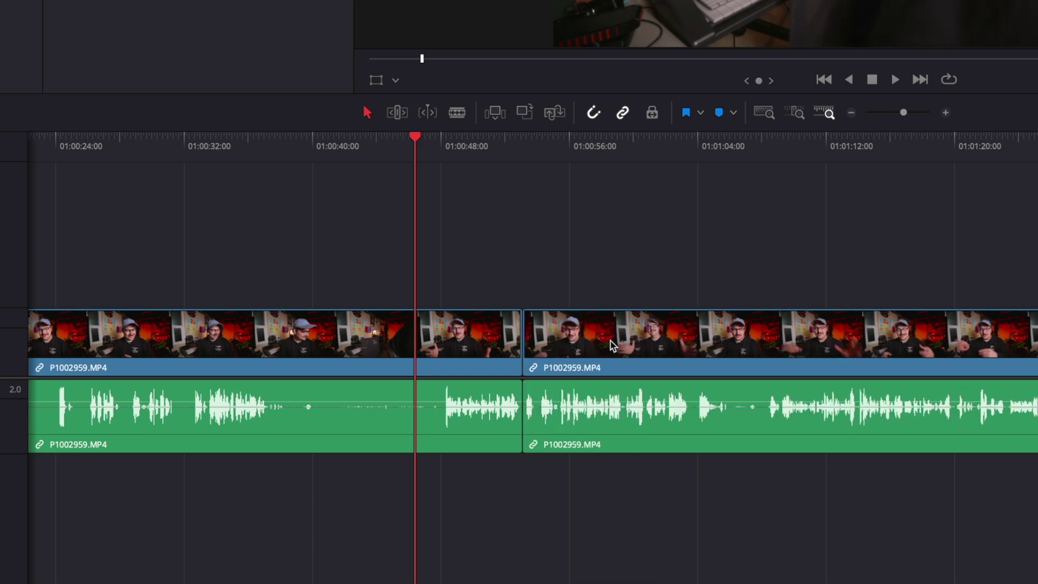
key(ctrl+z)
key(ctrl+shift+z)
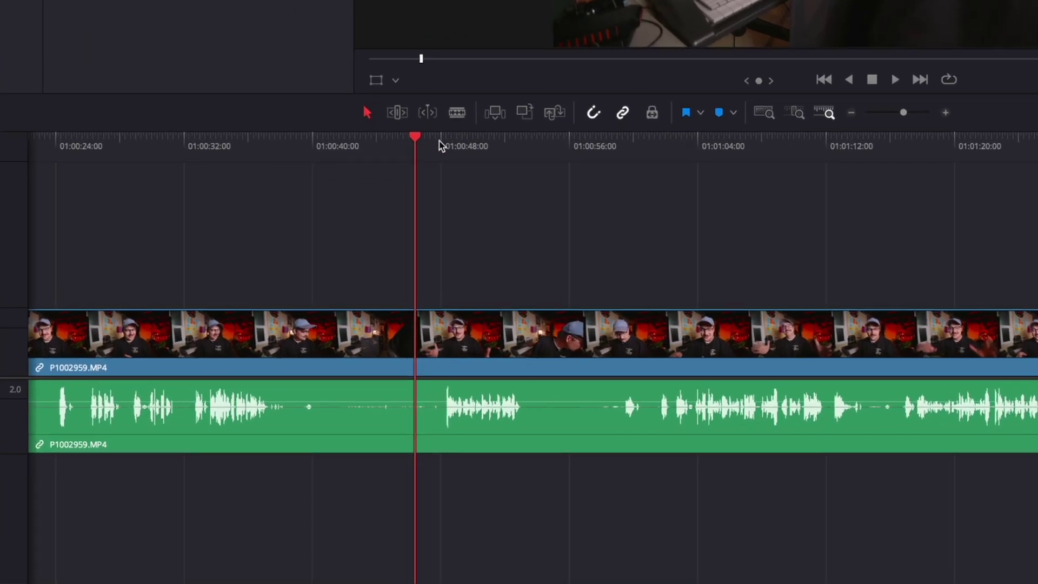
Split the clip at about 01:00:52 and ripple-trim the footage up to about 01:01:00
drag(440, 145, 524, 156)
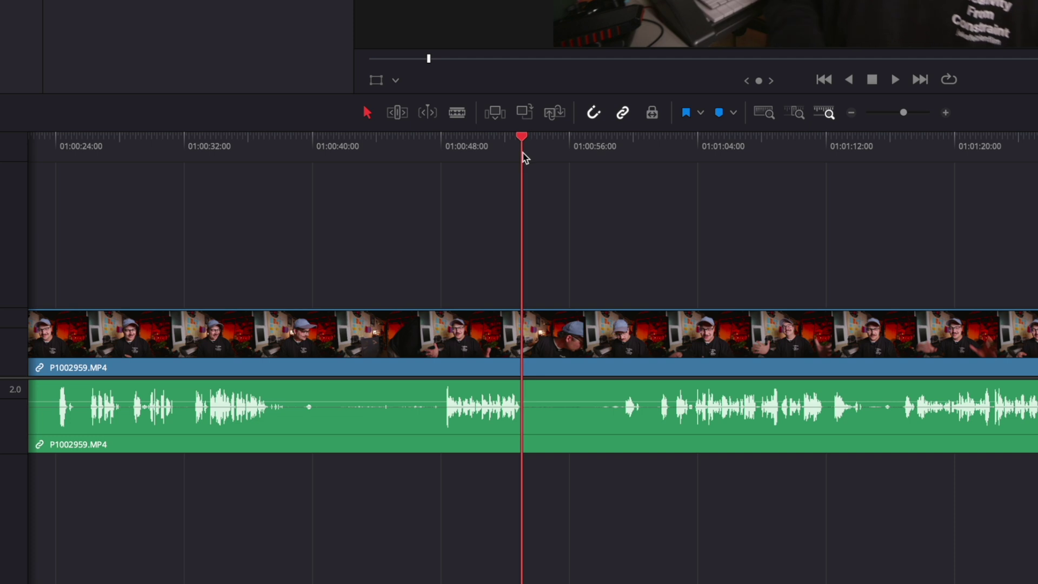
key(ctrl+b)
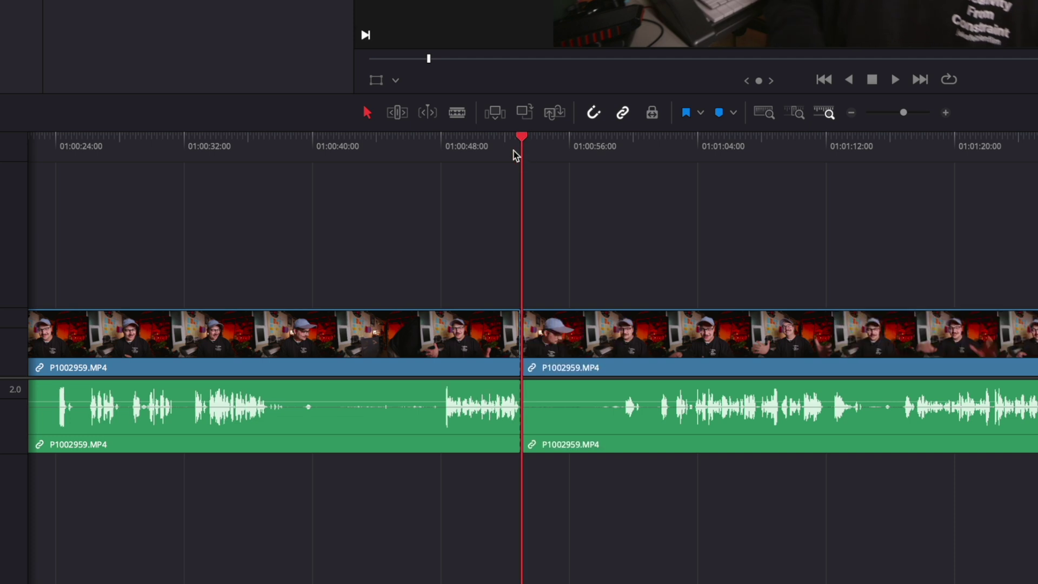
click(672, 153)
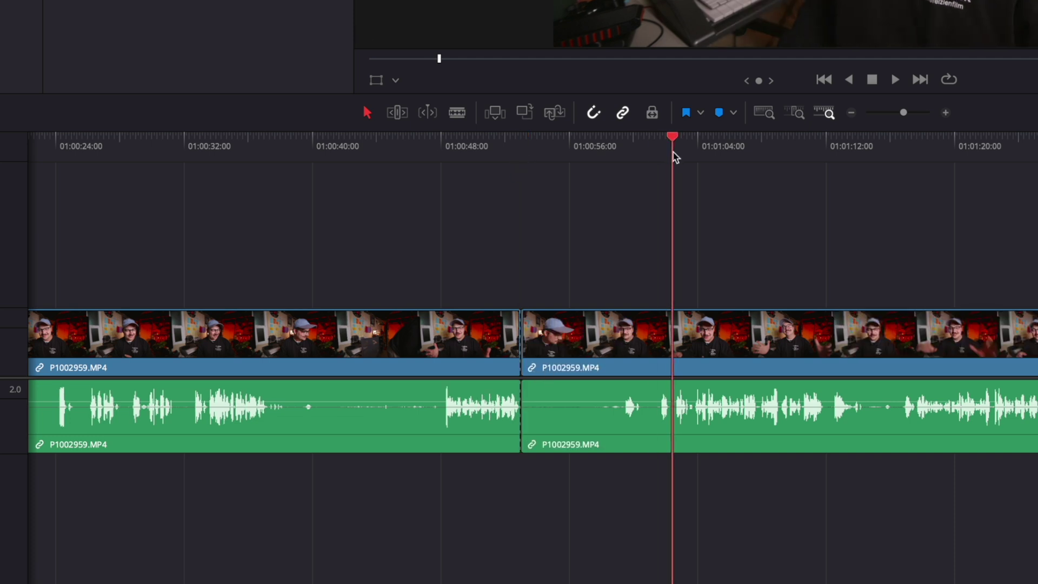
key(ctrl+shift+bracketleft)
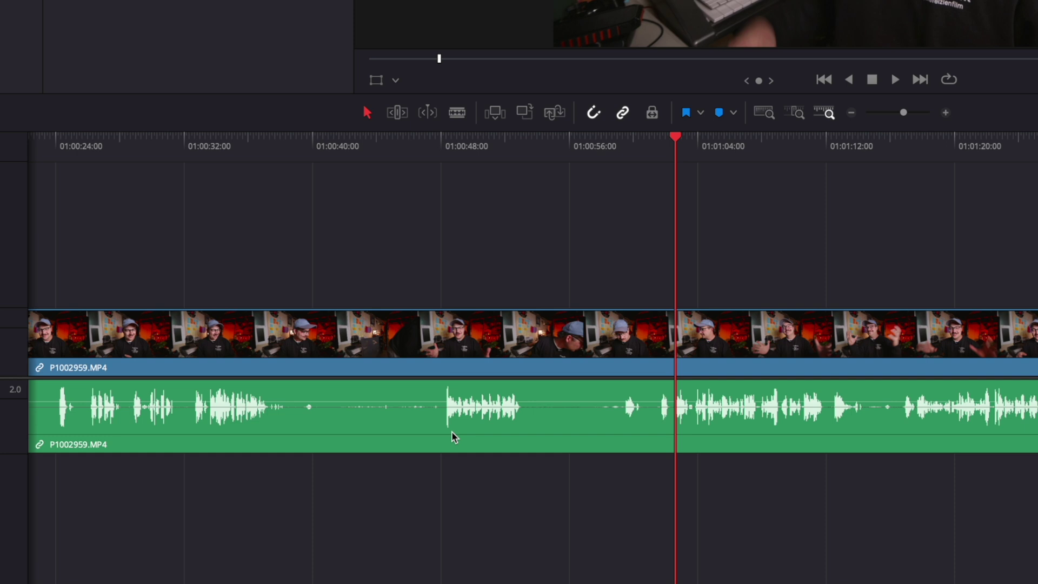
click(535, 149)
Split the clip near 01:00:52 and ripple-trim the following pause so later footage shifts left
drag(534, 150, 526, 154)
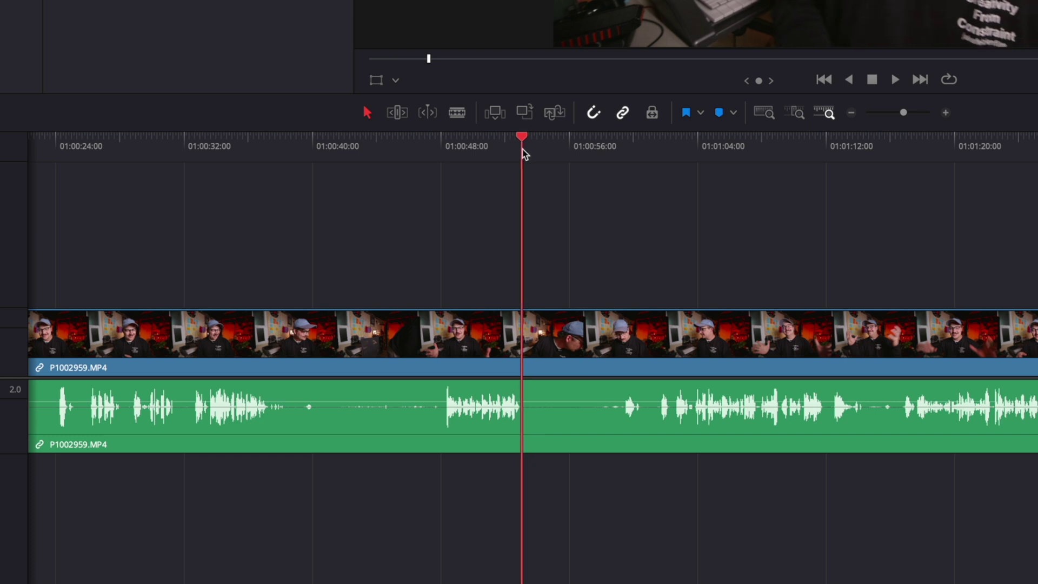
key(ctrl+b)
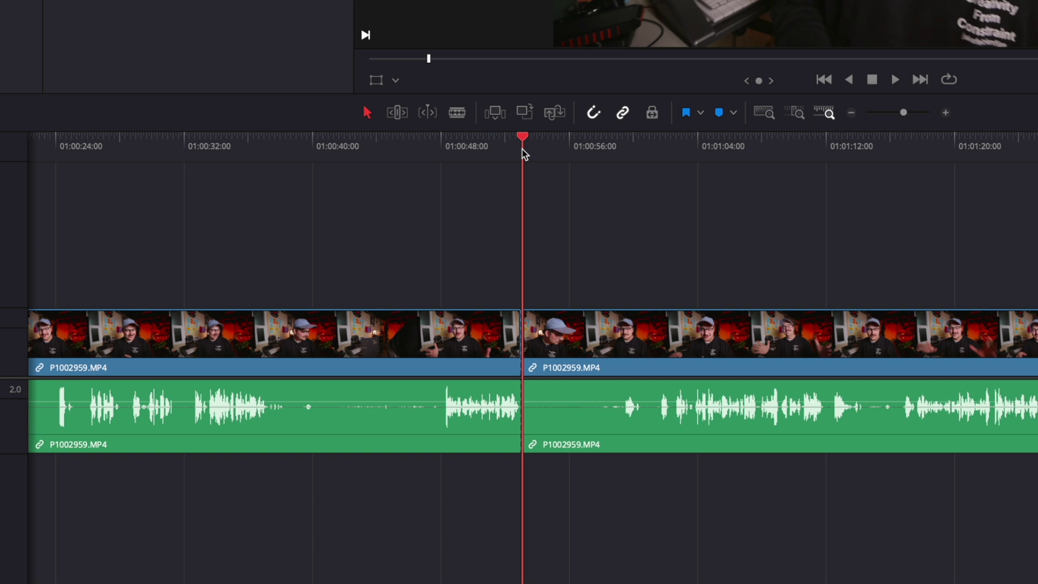
drag(526, 153, 676, 180)
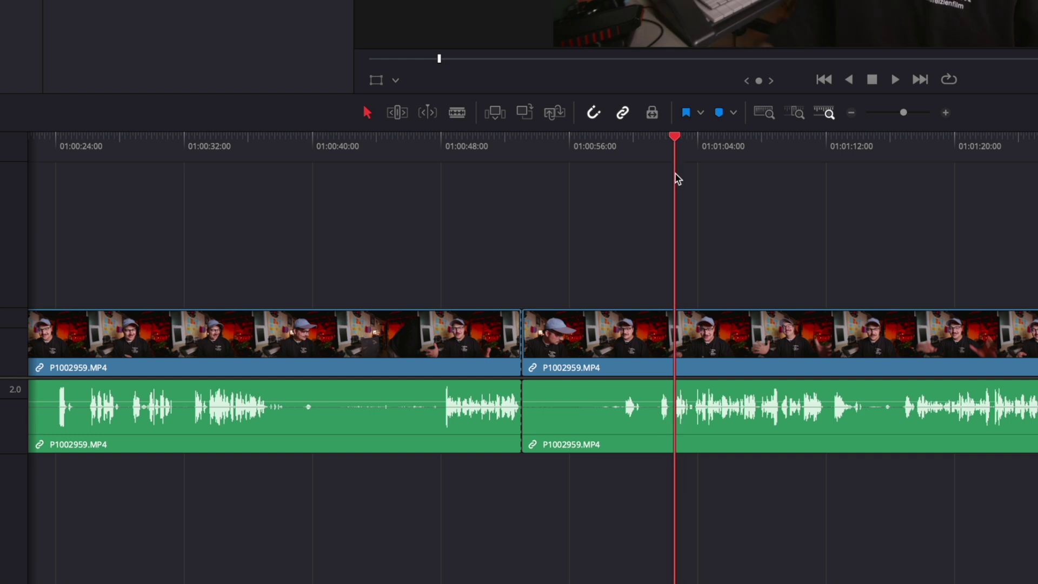
key(ctrl+shift+bracketleft)
click(679, 179)
click(536, 190)
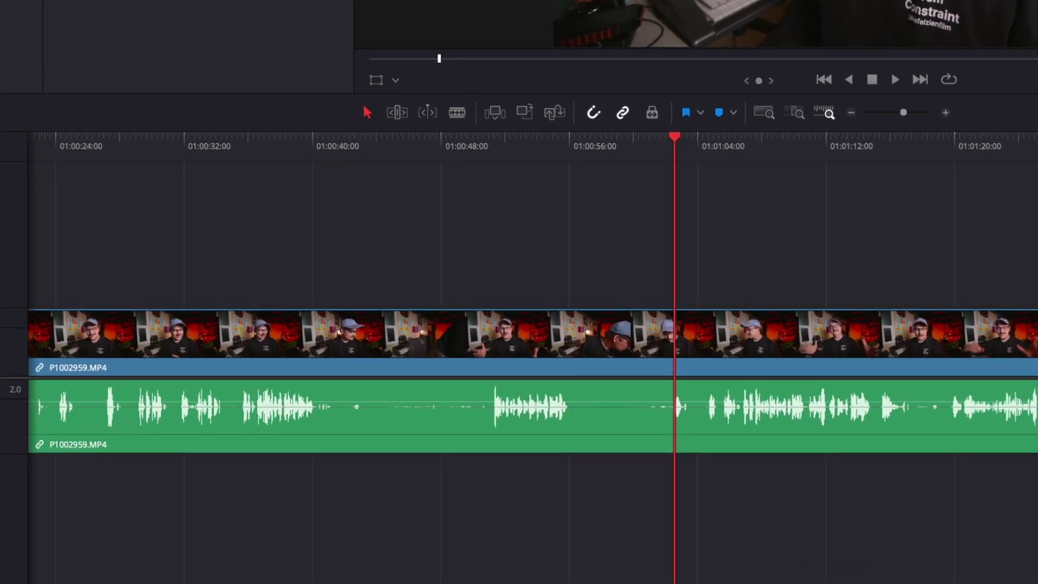
Split the clip at about 01:00:55 and ripple-delete the footage up to about 01:01:03
key(b)
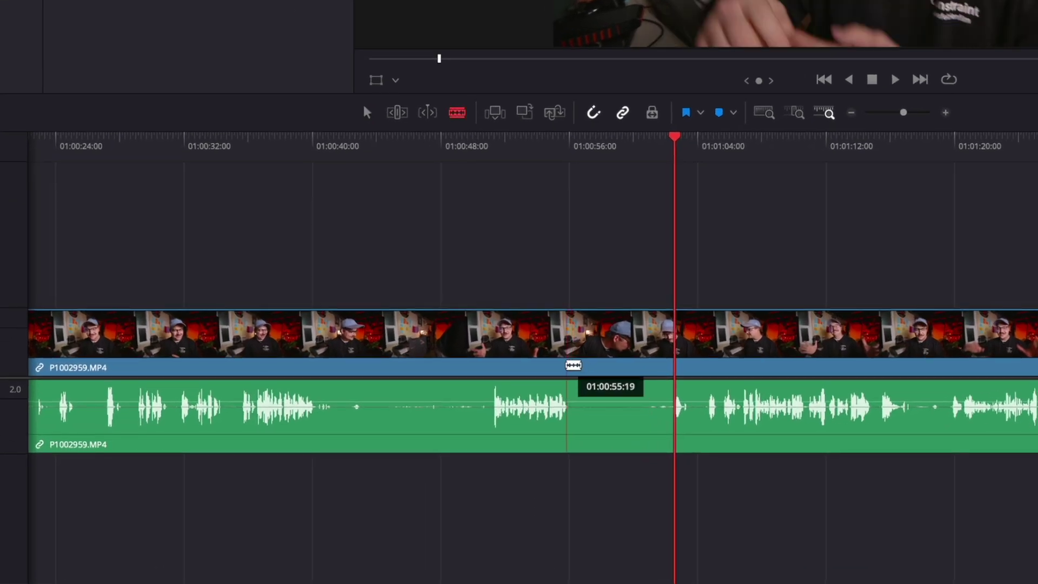
key(a)
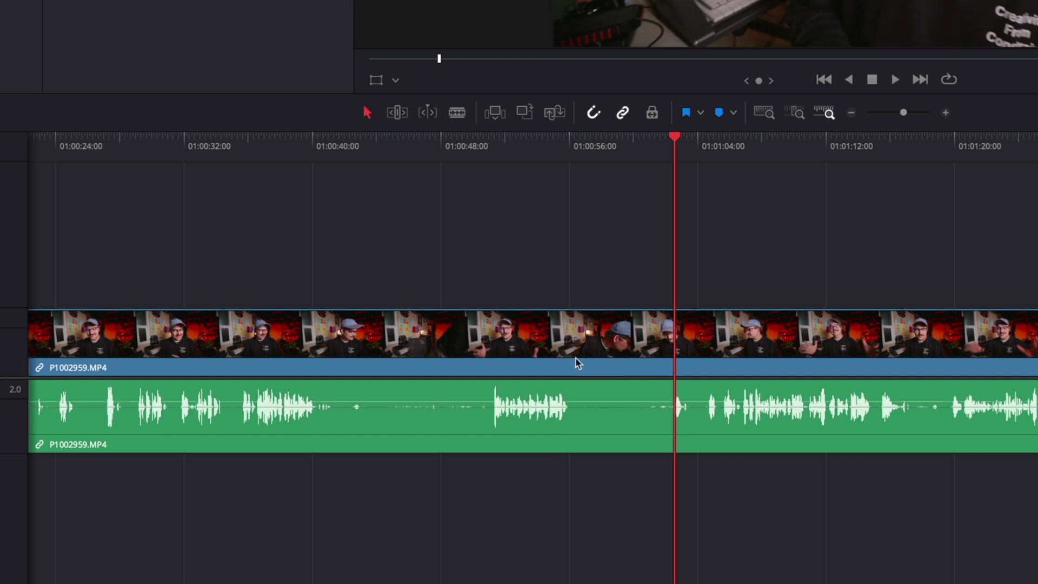
drag(675, 208, 708, 425)
key(ctrl+b)
key(ctrl+b)
click(644, 427)
key(BackSpace)
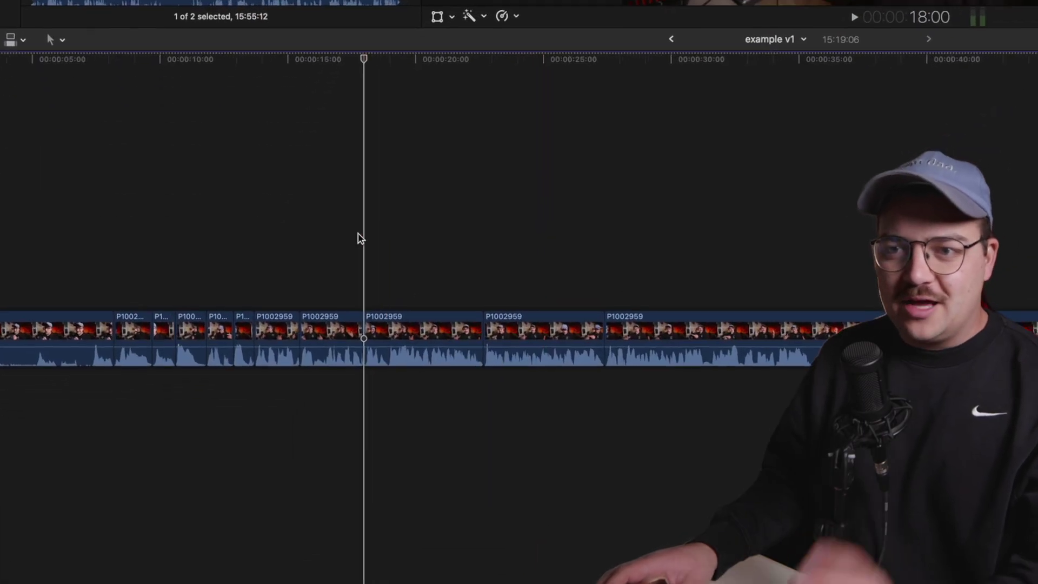
Trim the roughly five-second stretch ending at 35:13, leaving the project at 15:14:05, then return to Resolve
scroll(540, 405, right, 5)
key(super+equal)
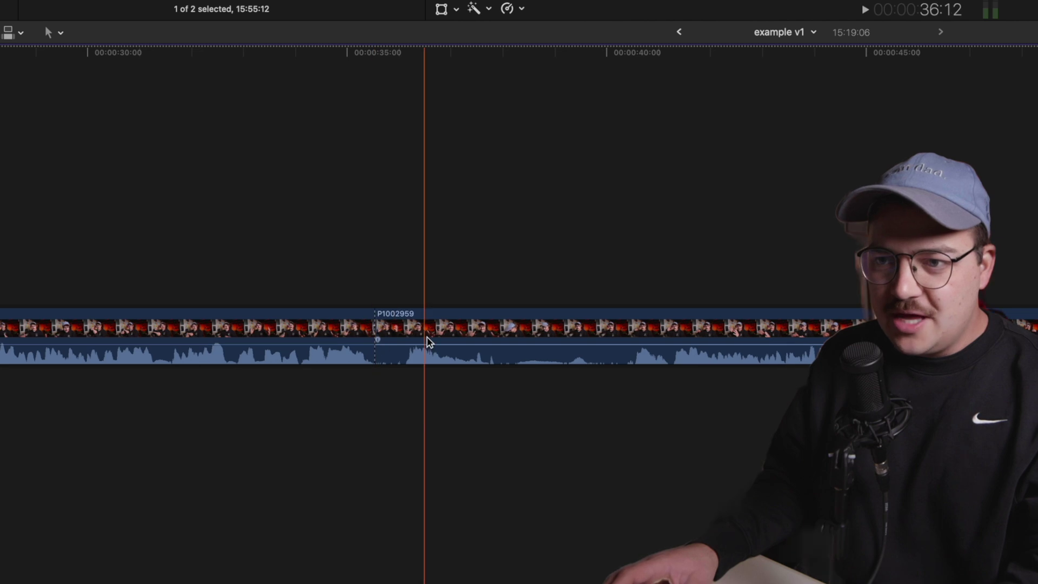
key(alt+bracketleft)
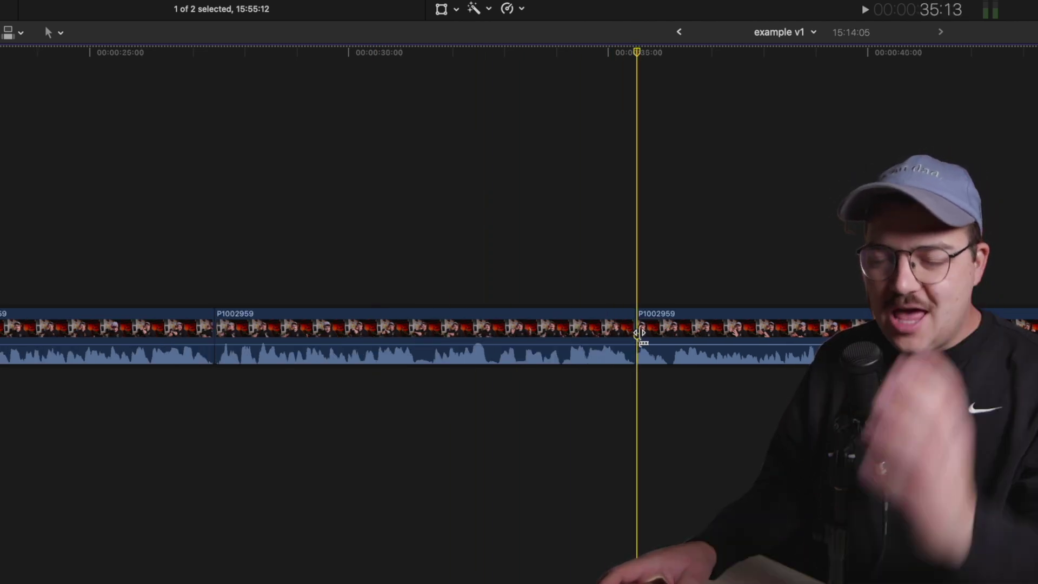
key(super+Tab)
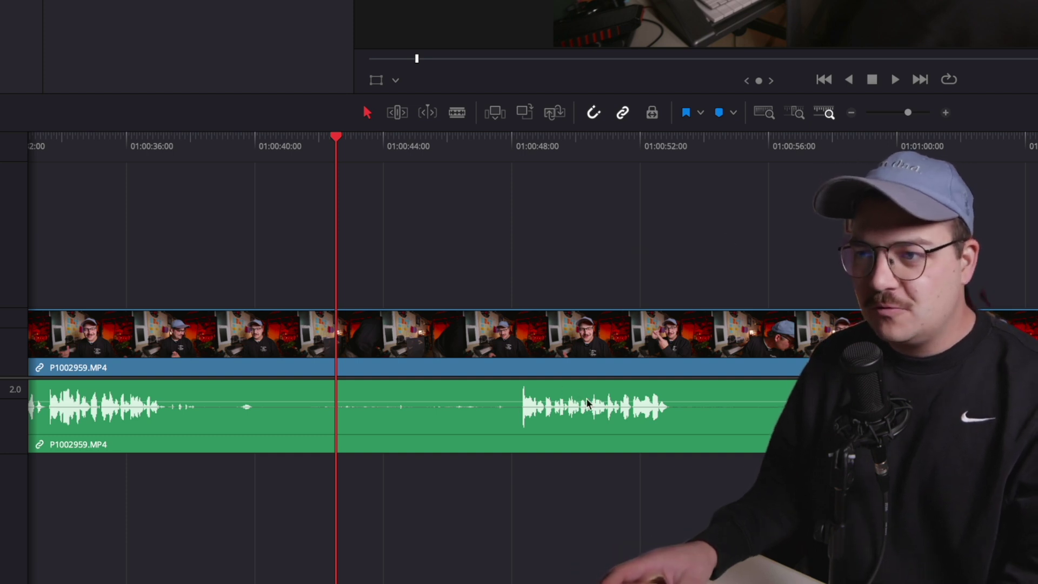
Play back from just before the 01:00:53 cut to check the edit
click(674, 139)
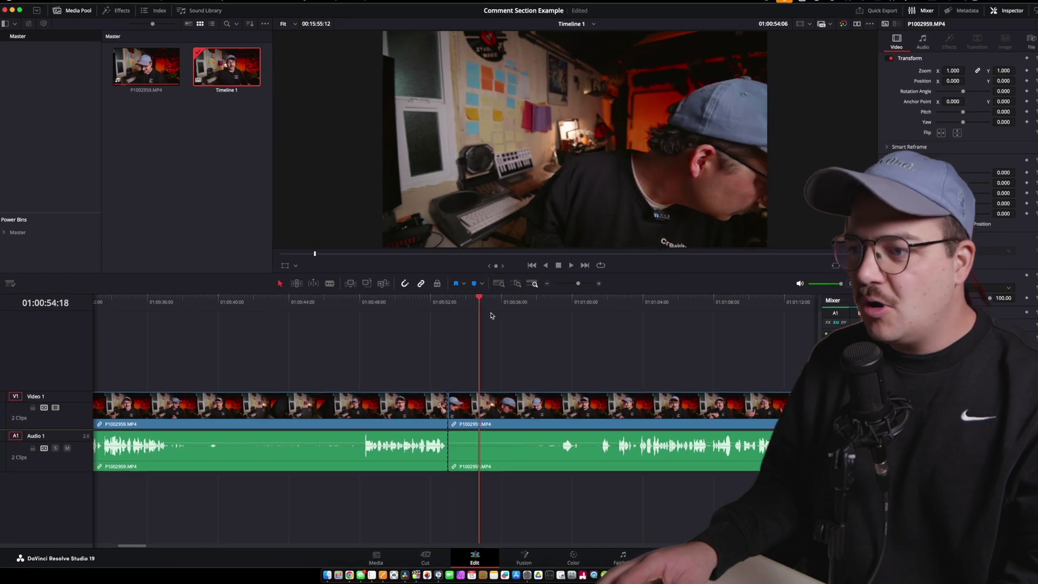
key(Up)
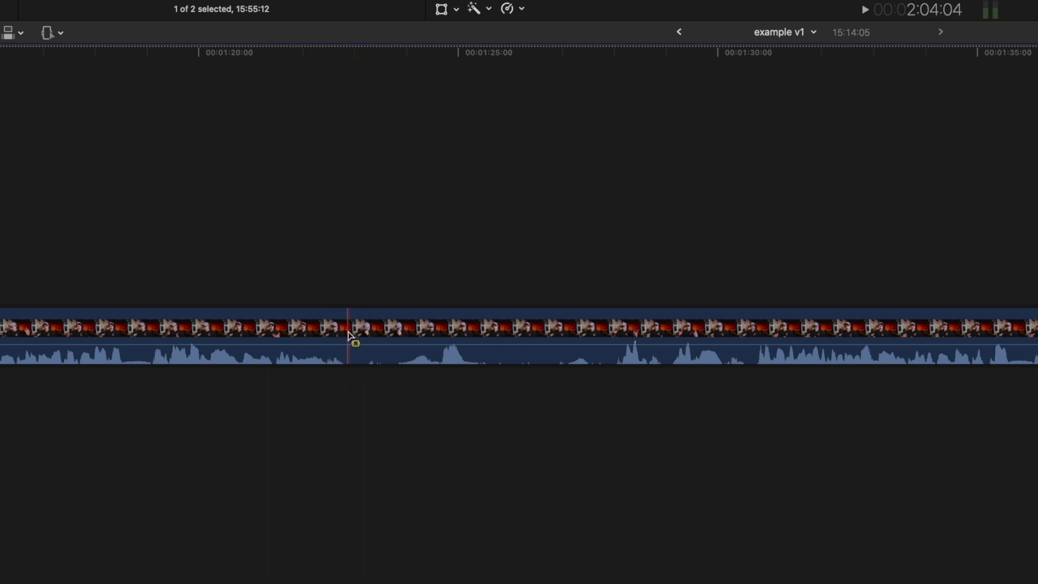
Ripple-delete three marked stretches (07:12, 01:21, 03:17) from the P1002959 clip, leaving 15:00:11
drag(492, 335, 746, 328)
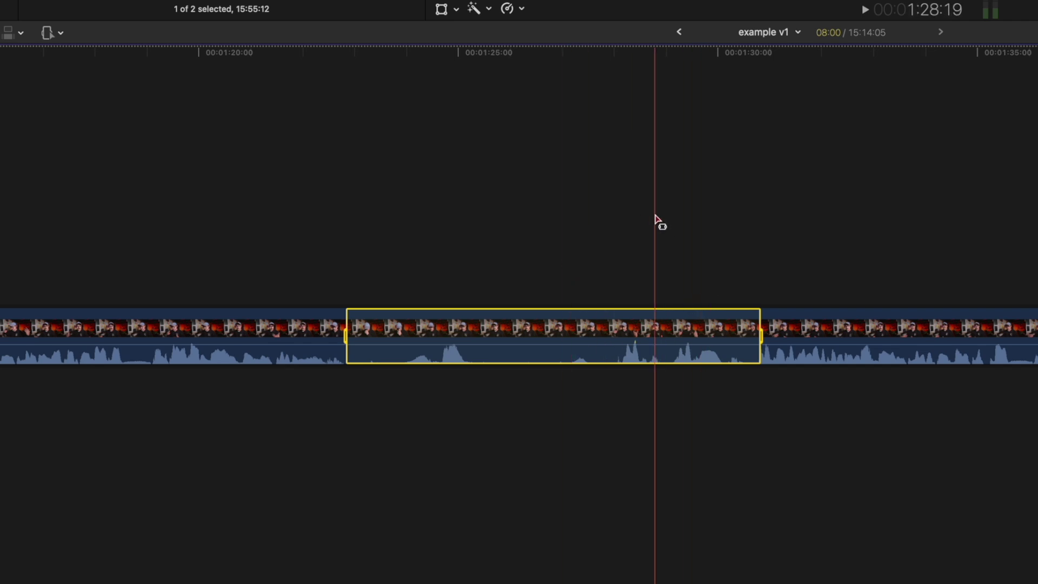
key(Delete)
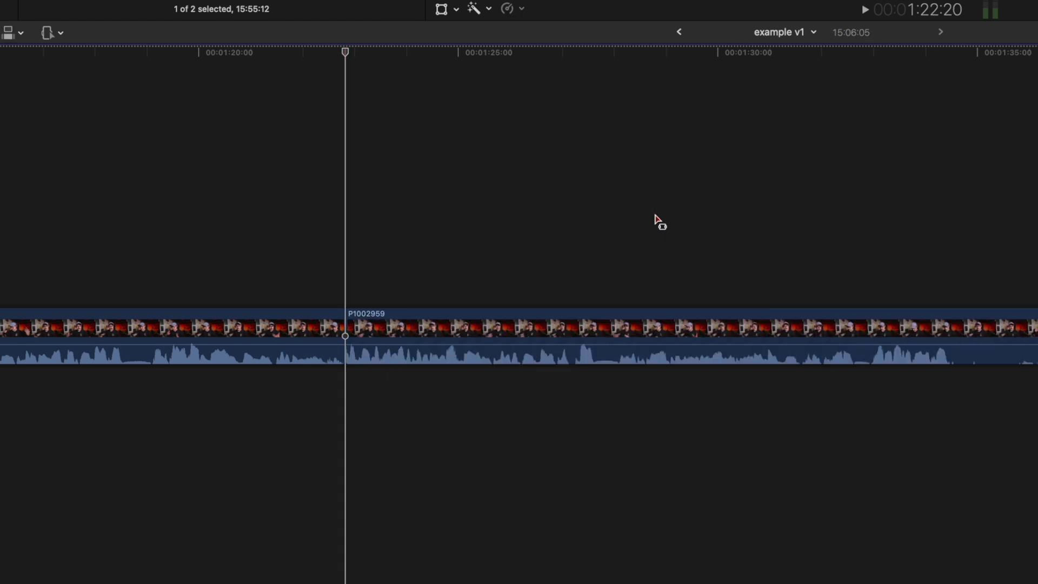
drag(951, 334, 1027, 334)
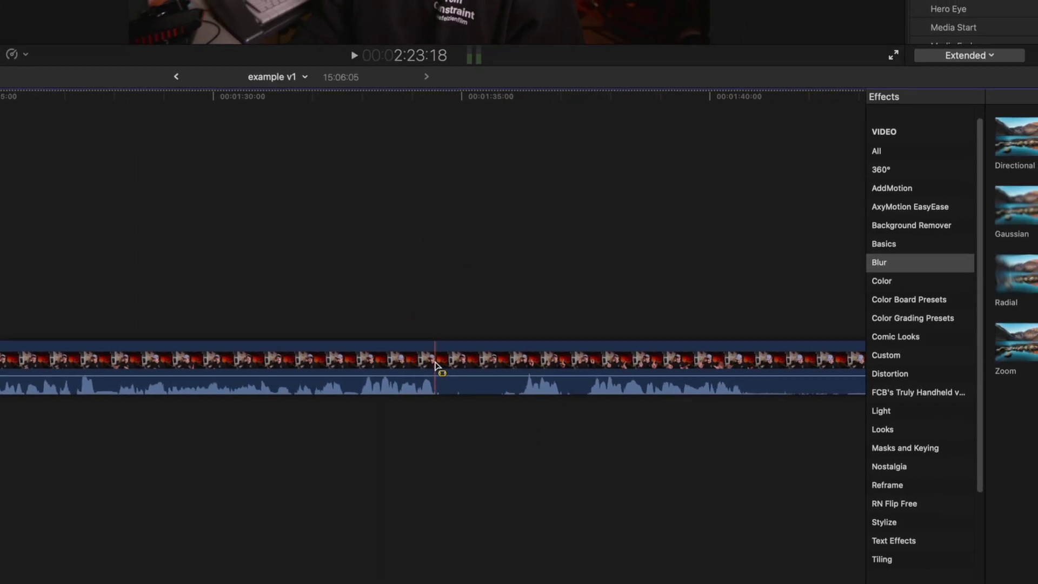
drag(510, 366, 522, 367)
key(Delete)
scroll(400, 363, right, 10)
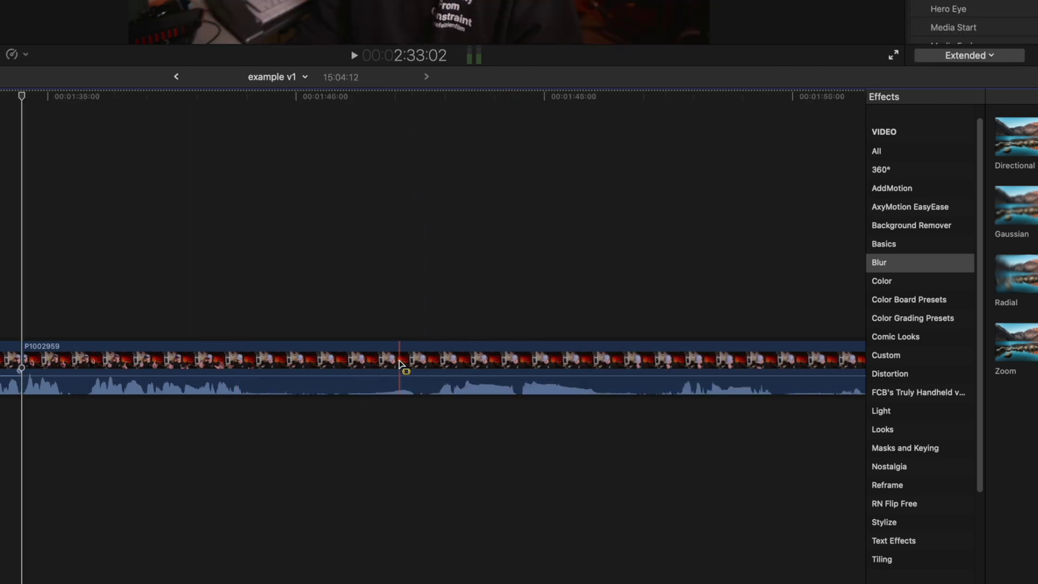
drag(244, 366, 435, 366)
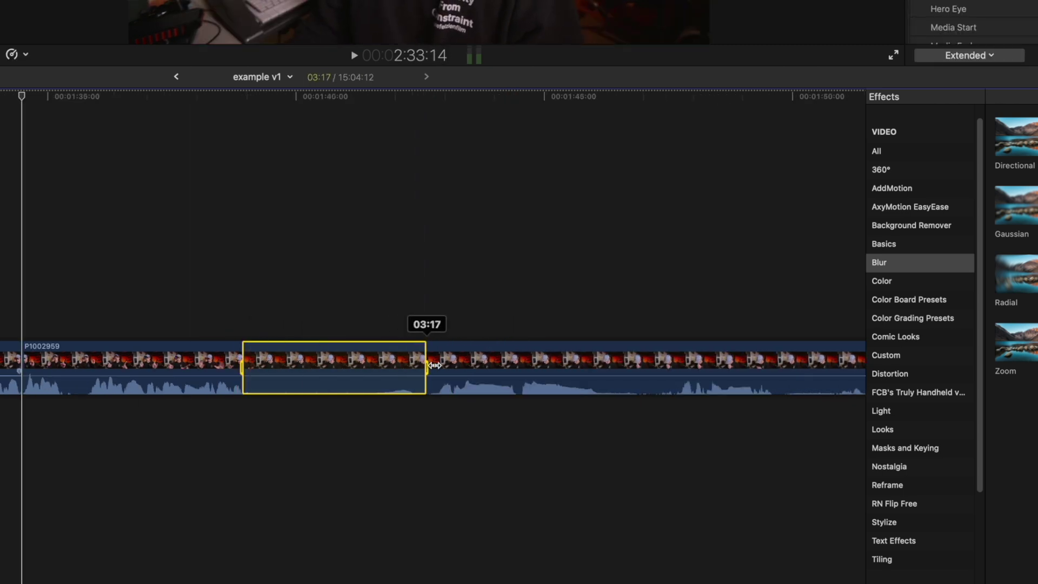
key(Delete)
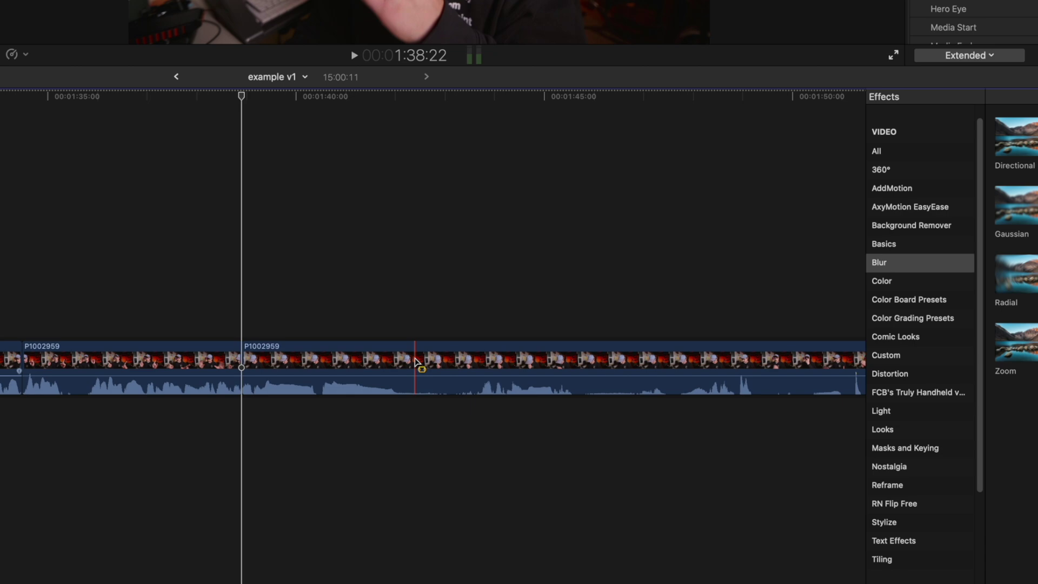